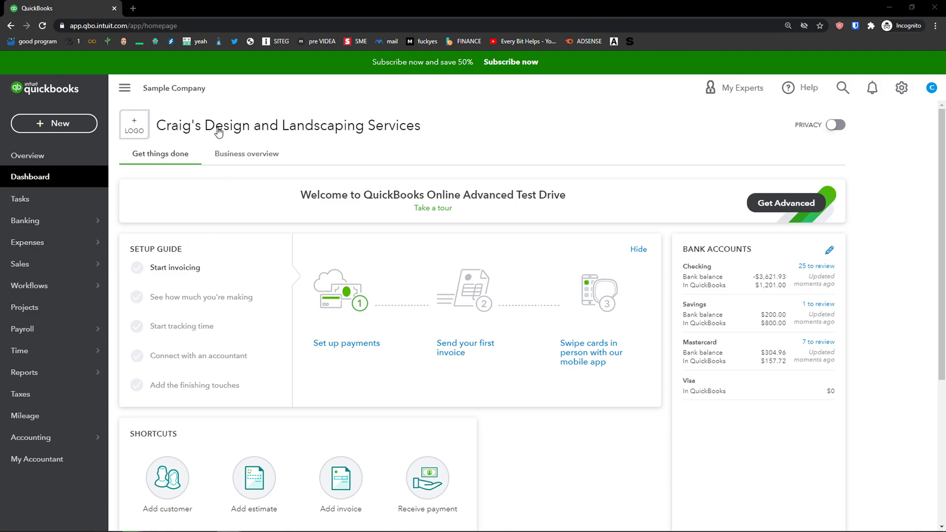
# - Open the Products and Services list under Sales and start a new Inventory item
pyautogui.moveTo(81, 262)
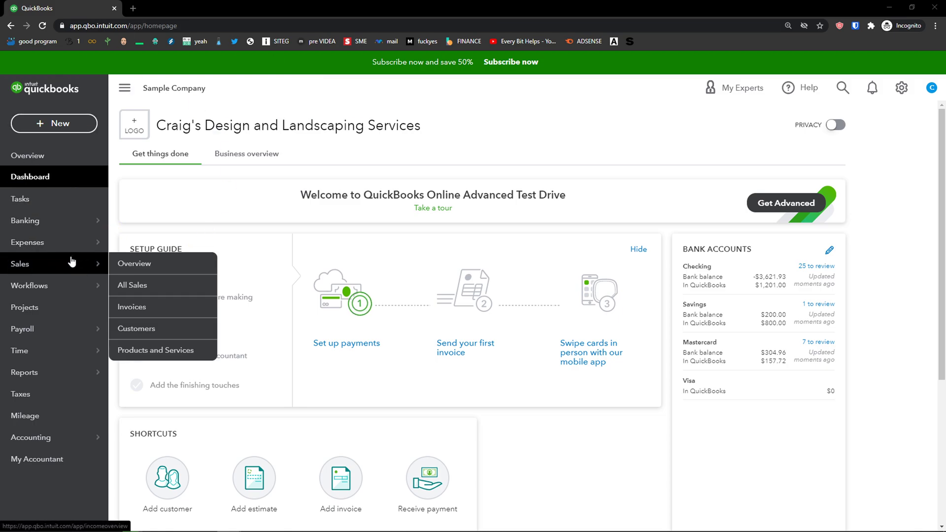
pyautogui.click(155, 353)
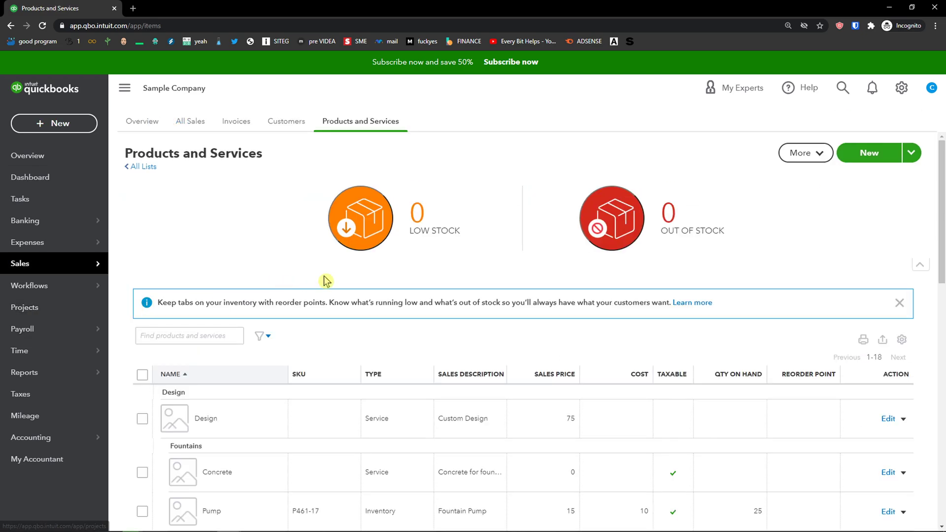
pyautogui.scroll(-1, 343, 269)
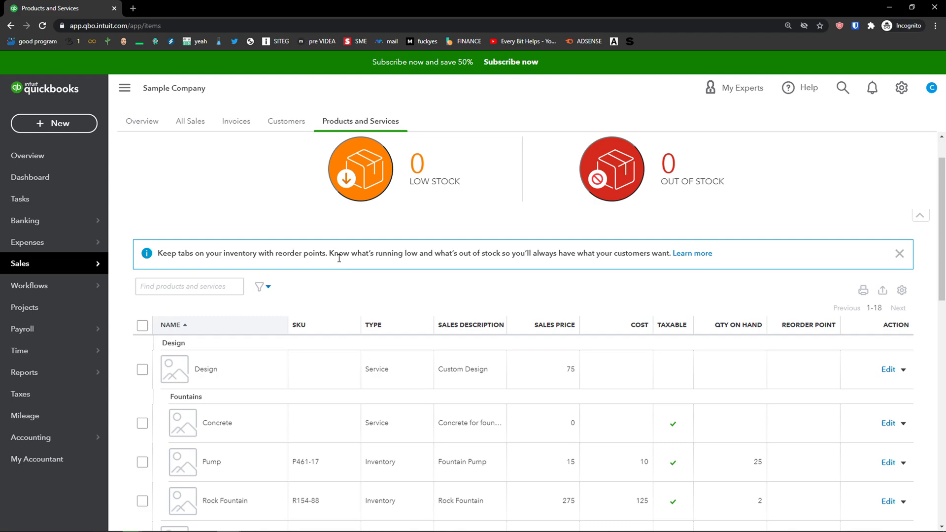
pyautogui.scroll(1, 340, 264)
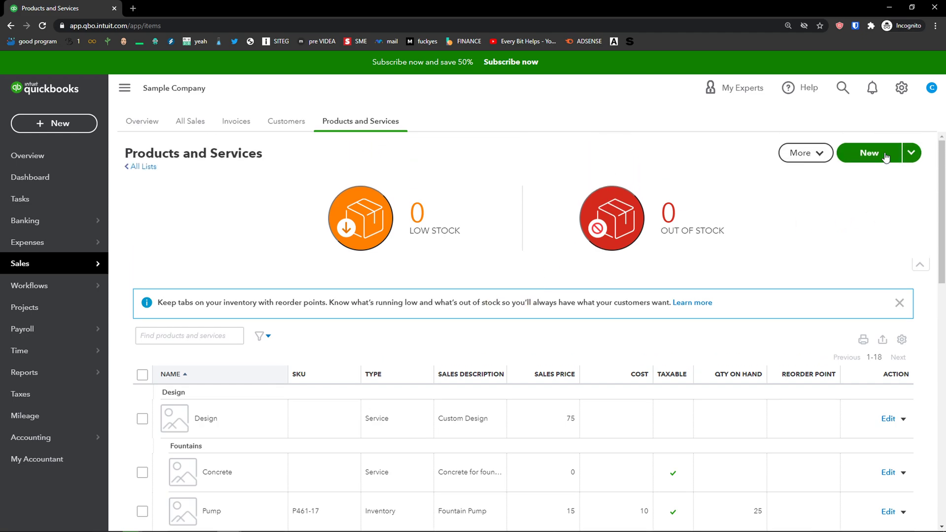
pyautogui.click(885, 156)
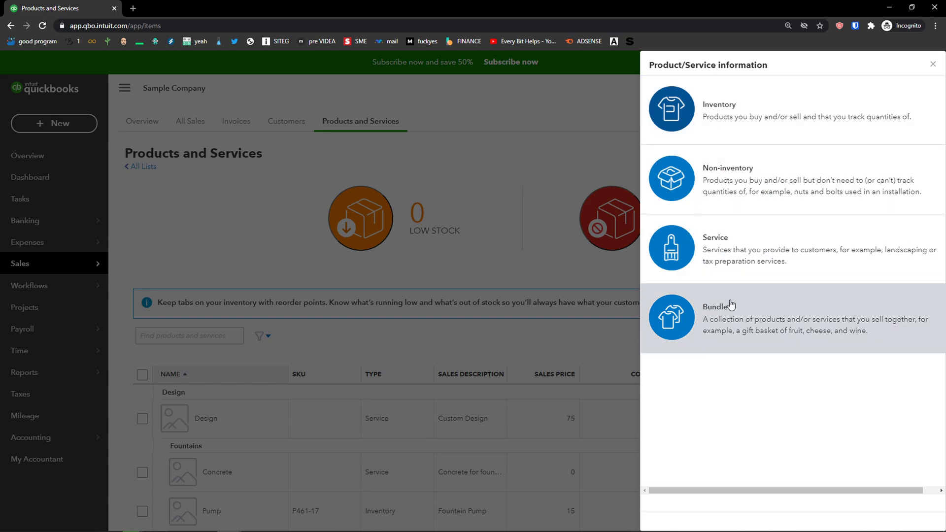
pyautogui.click(747, 124)
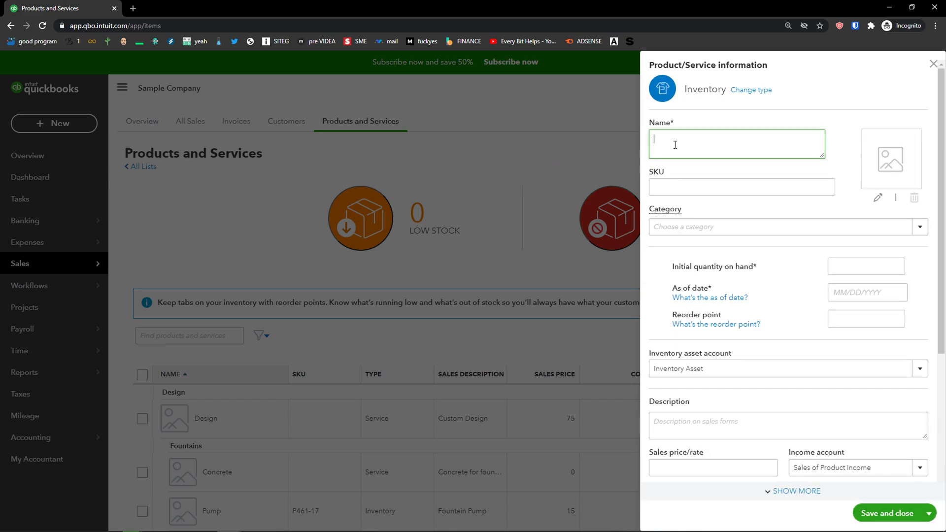
# - Enter Shirt as the item name and attach the shoe photo from the Desktop as the item image
pyautogui.write('Shirt')
pyautogui.hotkey('ctrl', '+')
pyautogui.hotkey('ctrl', '+')
pyautogui.hotkey('ctrl', '+')
pyautogui.click(652, 226)
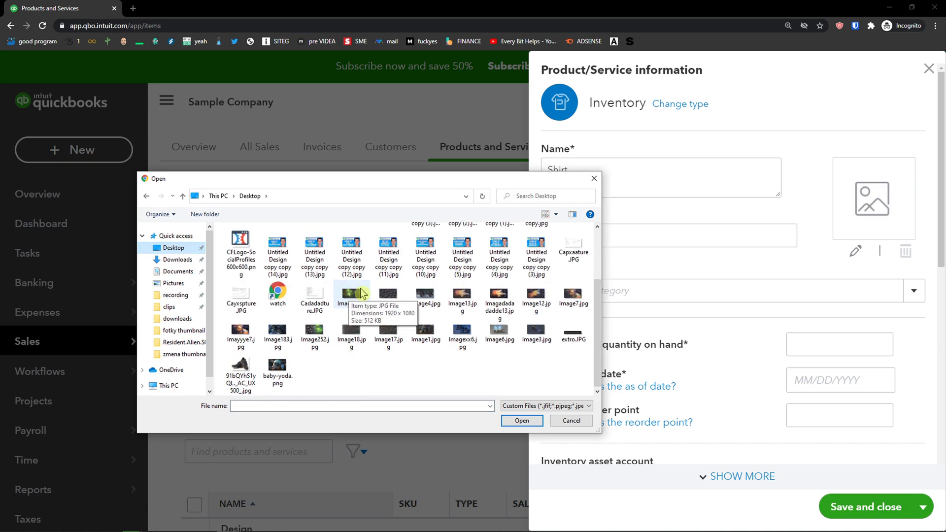
pyautogui.doubleClick(248, 369)
# - Rename the inventory item as Nike Shoes
pyautogui.doubleClick(569, 173)
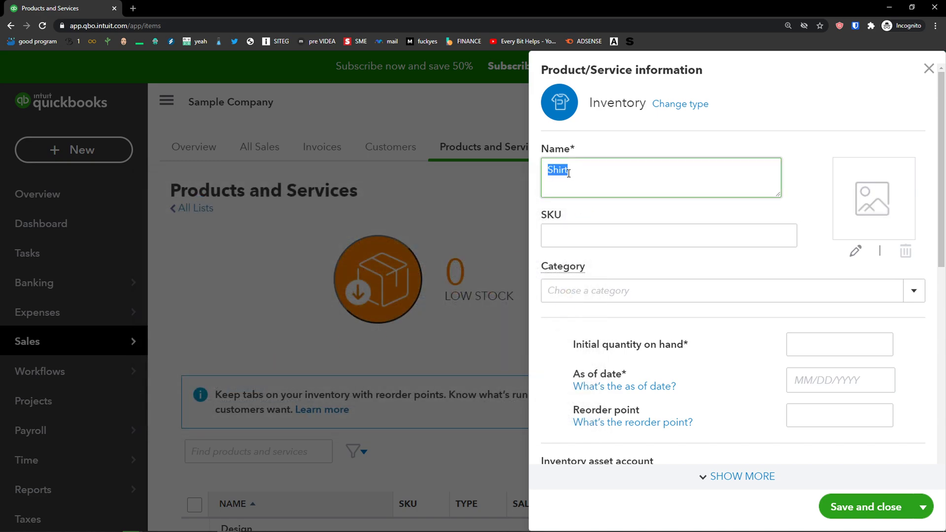
pyautogui.write('Sh')
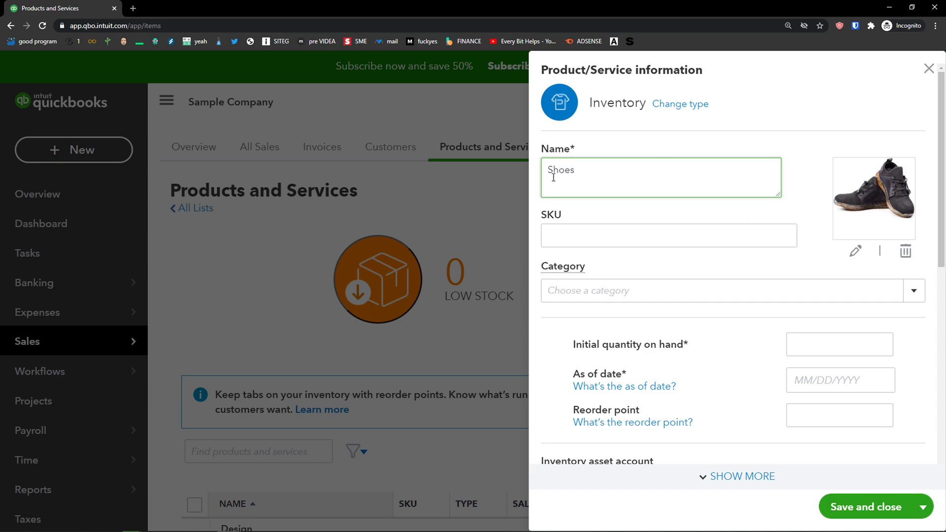
pyautogui.write('oes')
pyautogui.click(551, 177)
pyautogui.write('Nike')
# - Create a new category named Shoes and assign it to the item
pyautogui.scroll(-1, 879, 236)
pyautogui.scroll(1, 836, 220)
pyautogui.scroll(-2, 671, 286)
pyautogui.click(671, 241)
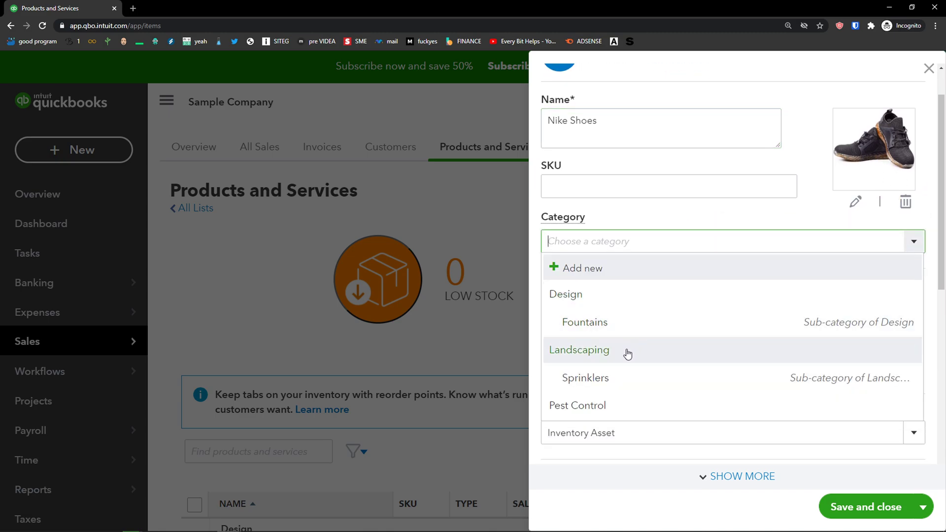
pyautogui.click(612, 274)
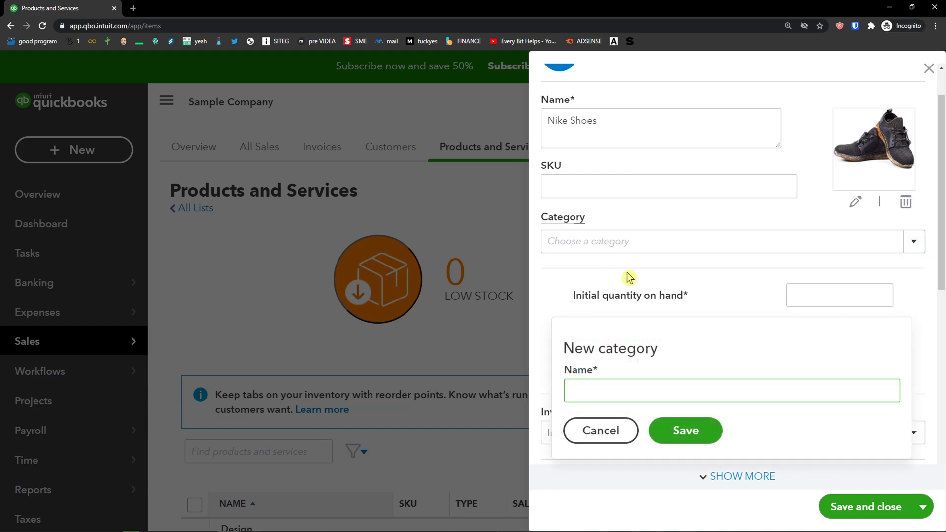
pyautogui.write('Shoes')
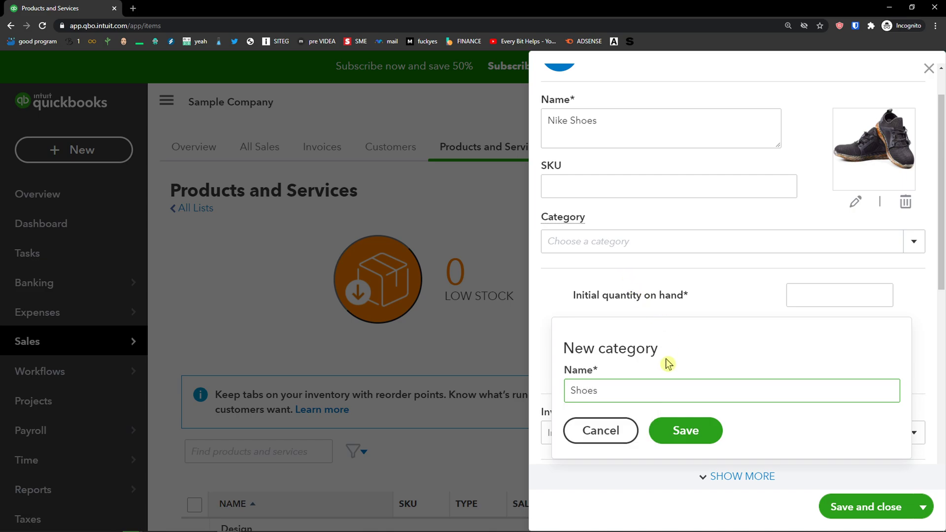
pyautogui.click(681, 431)
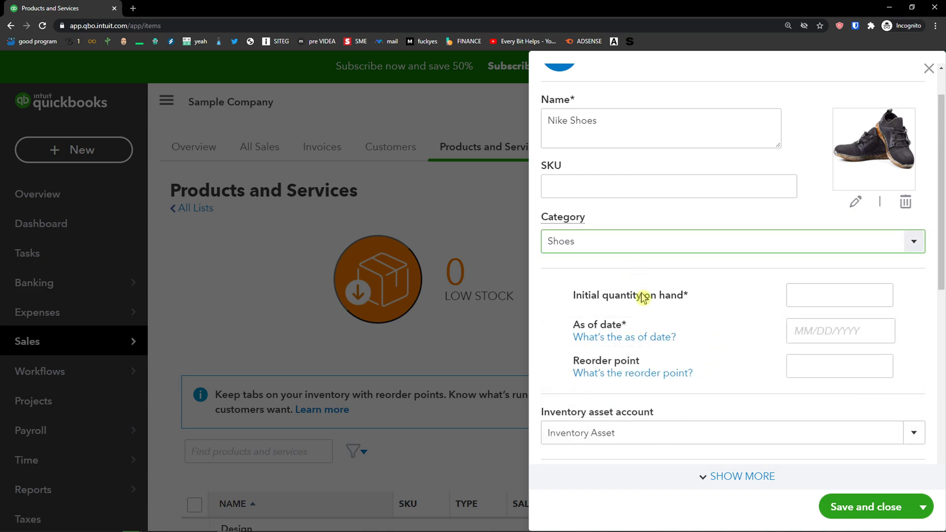
# - Set the initial quantity on hand to 25, the as-of date to 03/12/2021 and the reorder point to 10
pyautogui.moveTo(575, 297); pyautogui.dragTo(687, 298)
pyautogui.click(809, 294)
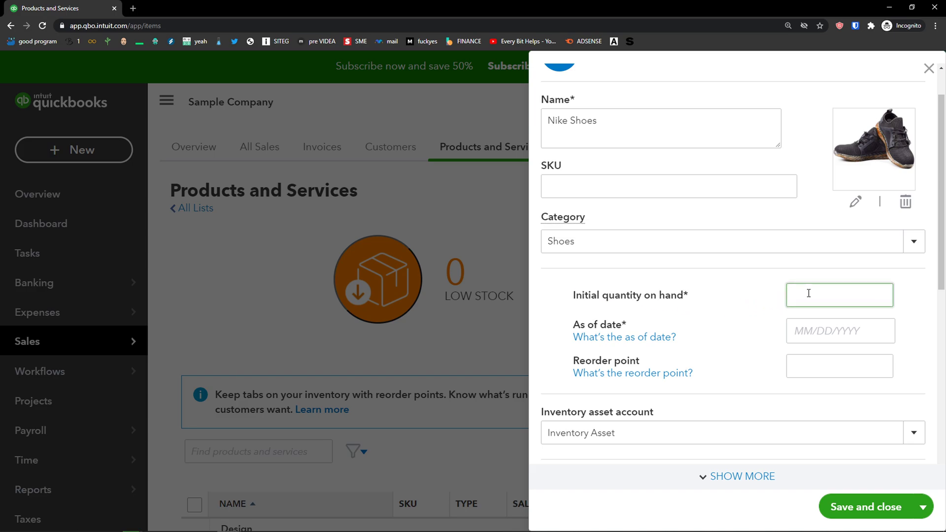
pyautogui.press('Tab')
pyautogui.click(902, 423)
pyautogui.scroll(-1, 780, 370)
pyautogui.click(791, 312)
pyautogui.write('10')
# - Keep Inventory Asset as the inventory asset account and enter the sales description "These are the best shoes in the world!"
pyautogui.scroll(-1, 765, 334)
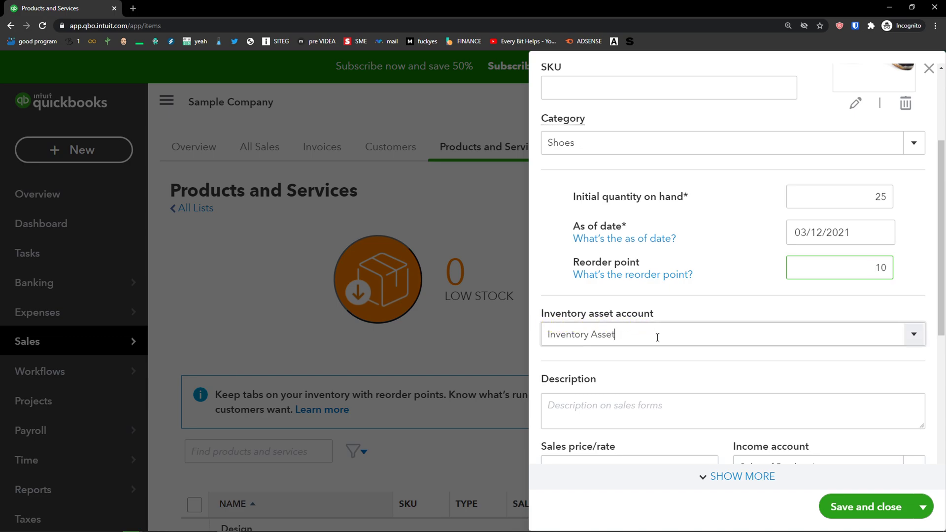
pyautogui.click(658, 337)
pyautogui.click(913, 334)
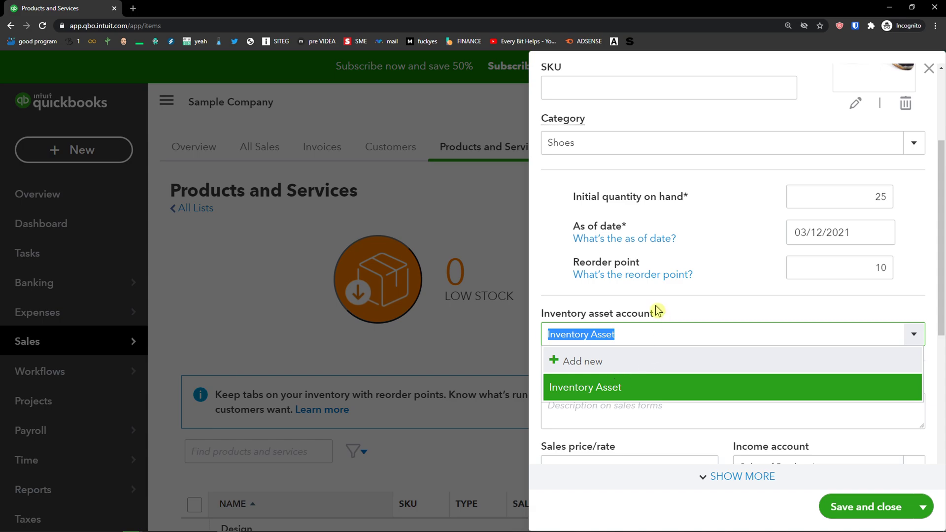
pyautogui.click(670, 312)
pyautogui.scroll(-2, 672, 320)
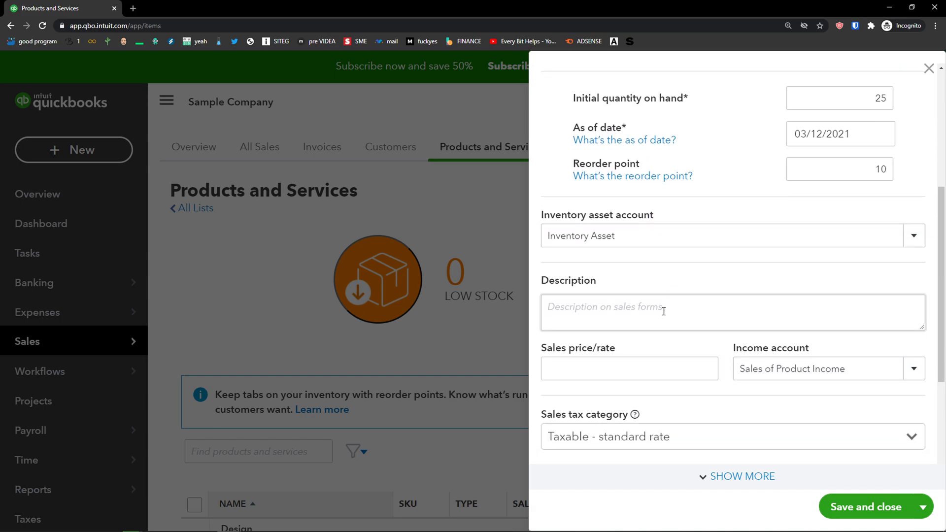
pyautogui.click(663, 310)
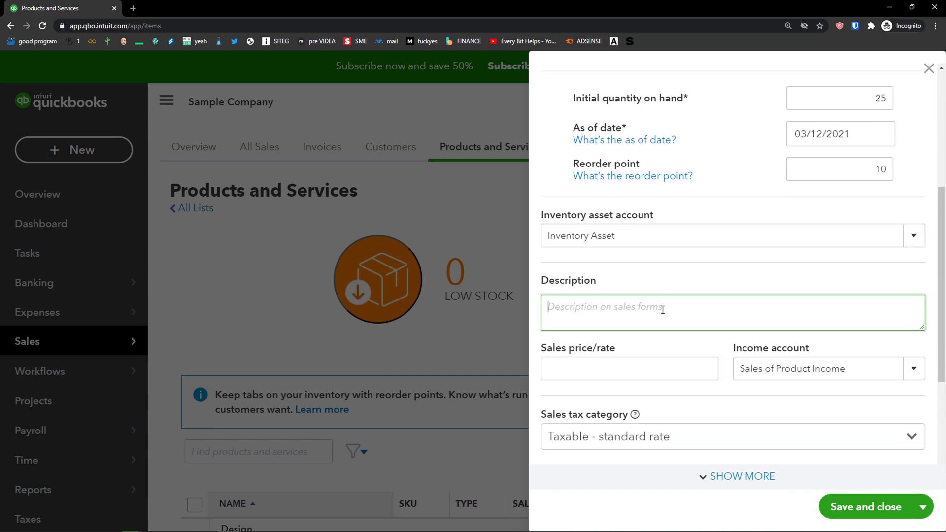
pyautogui.write('Th')
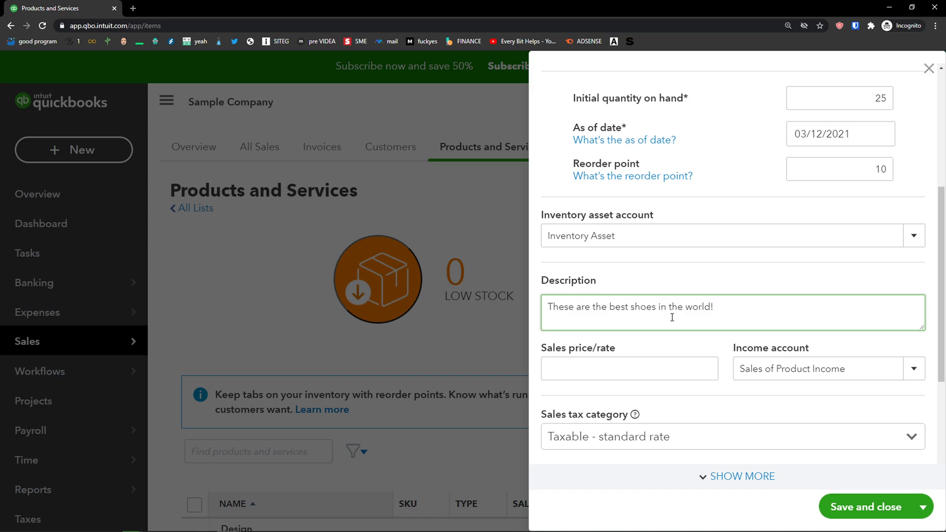
# - Set the sales price to 50 and keep Sales of Product Income as the income account
pyautogui.scroll(-1, 672, 317)
pyautogui.click(649, 319)
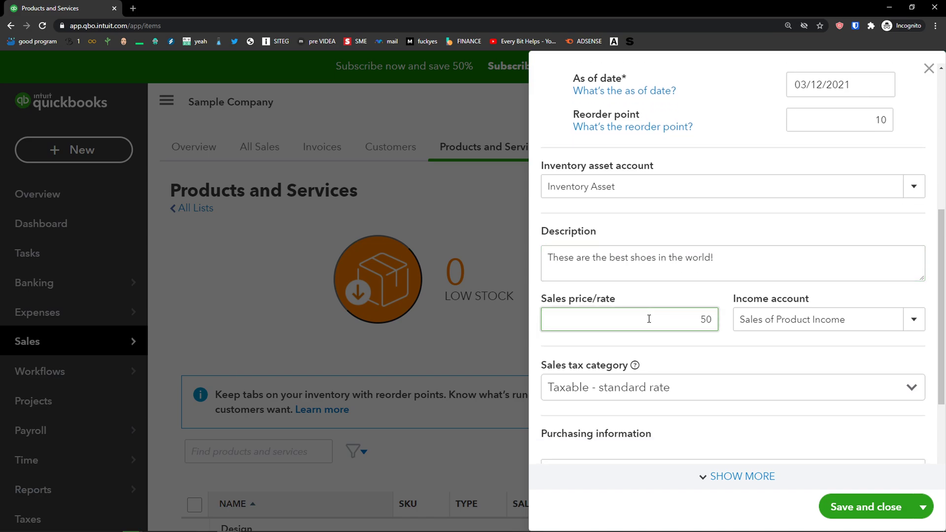
pyautogui.click(683, 348)
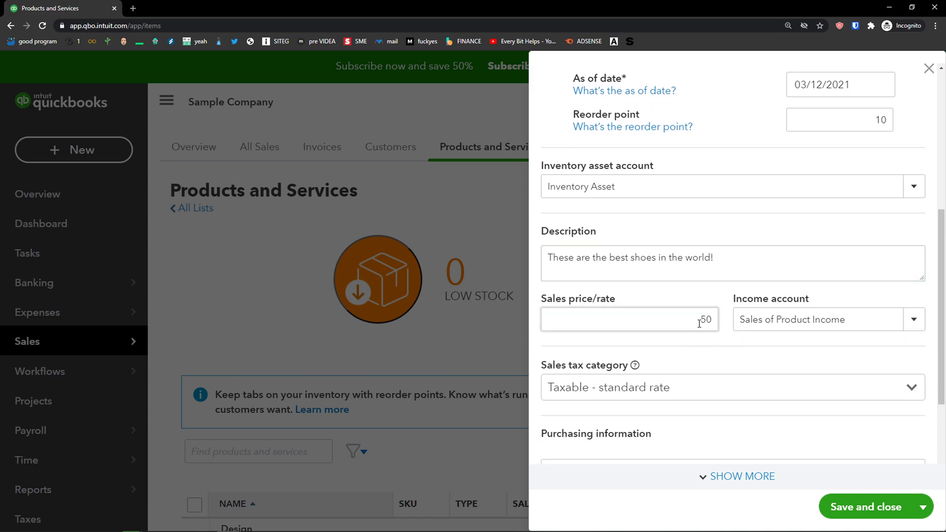
pyautogui.click(782, 313)
pyautogui.click(916, 321)
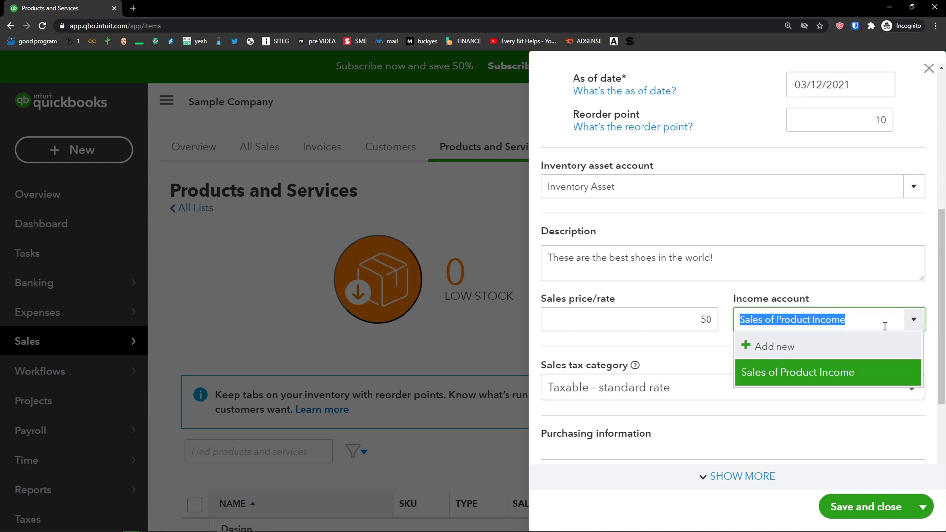
pyautogui.click(661, 348)
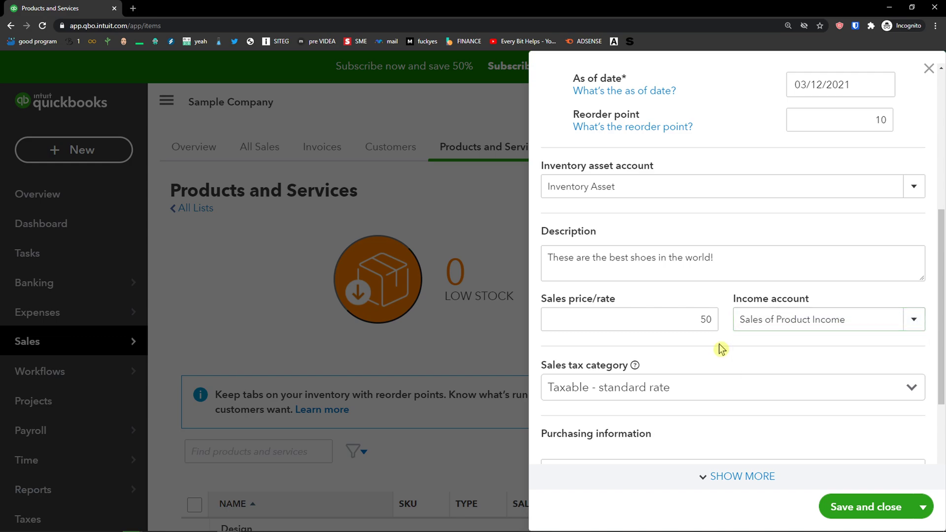
# - Check the available sales tax categories, keeping Taxable - standard rate for the item
pyautogui.scroll(-2, 599, 338)
pyautogui.moveTo(536, 270); pyautogui.dragTo(672, 281)
pyautogui.scroll(-1, 672, 282)
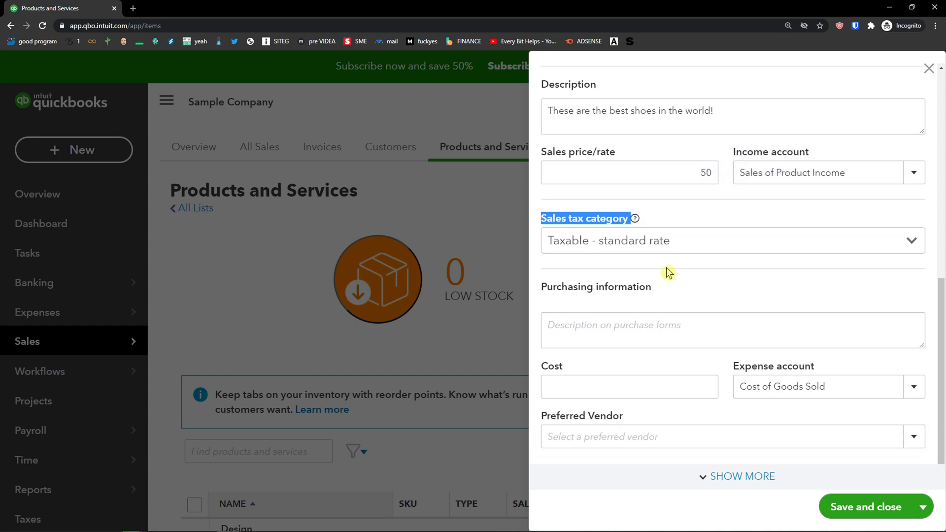
pyautogui.click(659, 243)
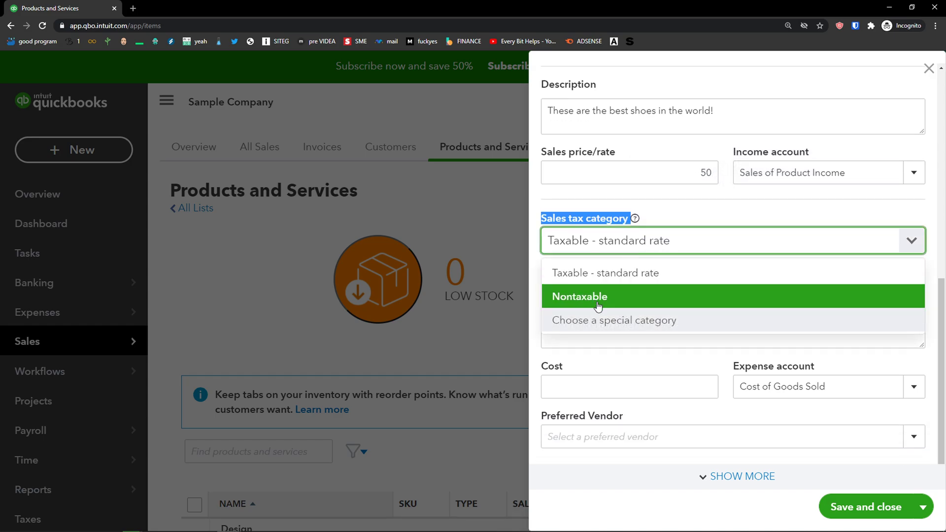
pyautogui.click(629, 329)
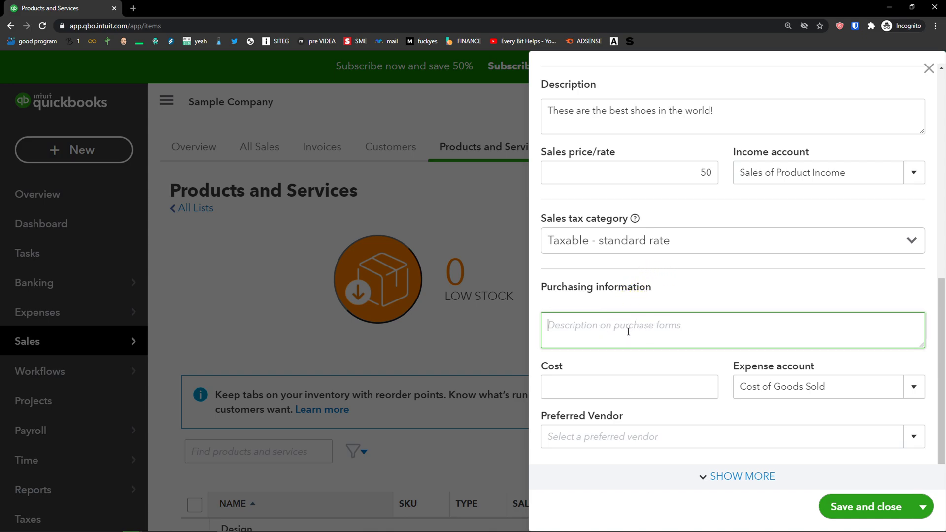
# - Set the purchase cost to 25 and keep Cost of Goods Sold as the expense account
pyautogui.click(632, 386)
pyautogui.scroll(2, 646, 377)
pyautogui.scroll(-2, 646, 377)
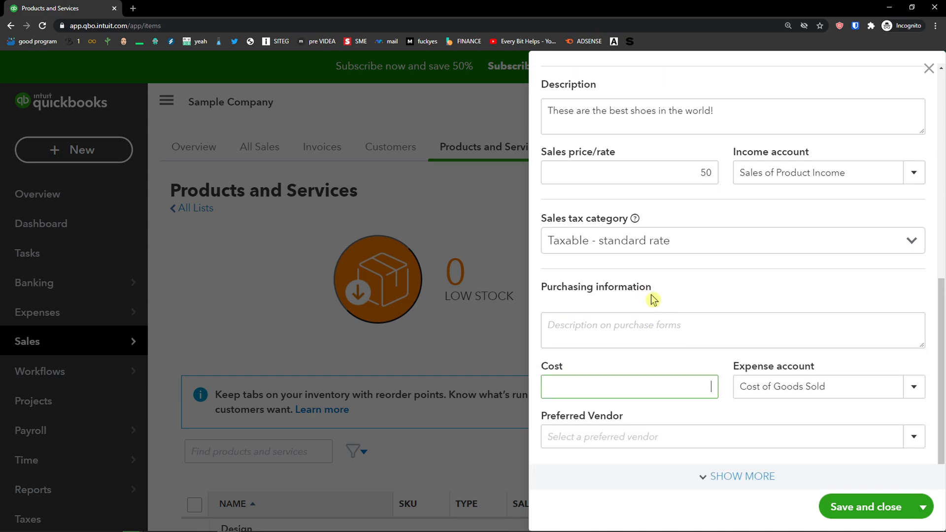
pyautogui.write('25')
pyautogui.press('Tab')
pyautogui.click(913, 388)
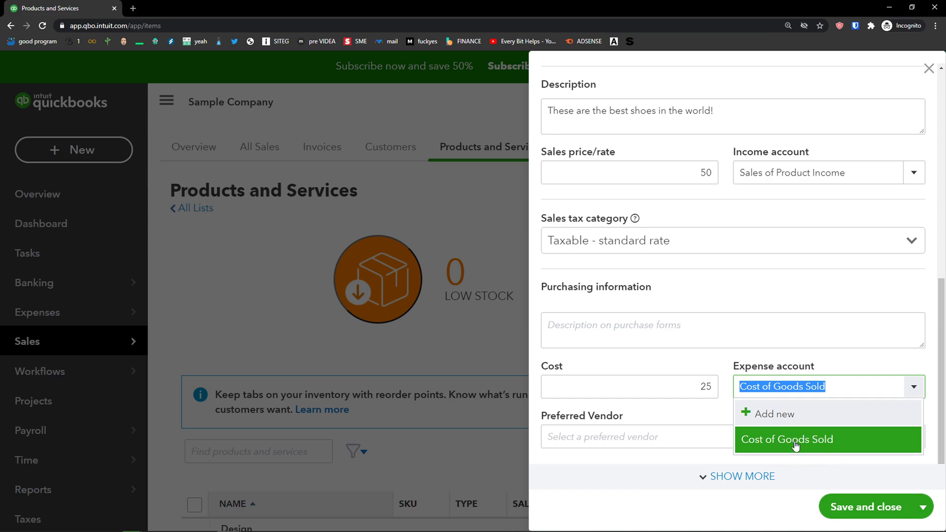
pyautogui.click(720, 369)
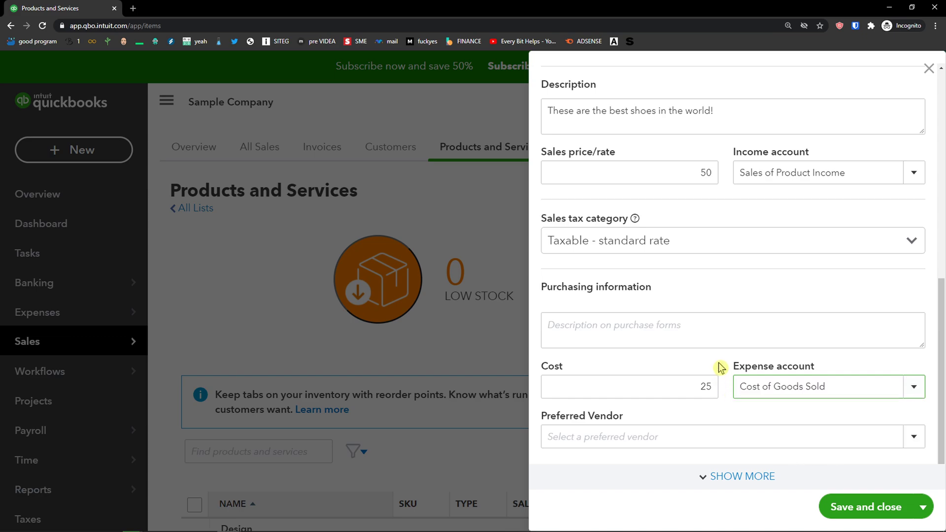
# - Look through the vendor list and choose Books by Bessie as the preferred vendor
pyautogui.click(583, 429)
pyautogui.click(582, 429)
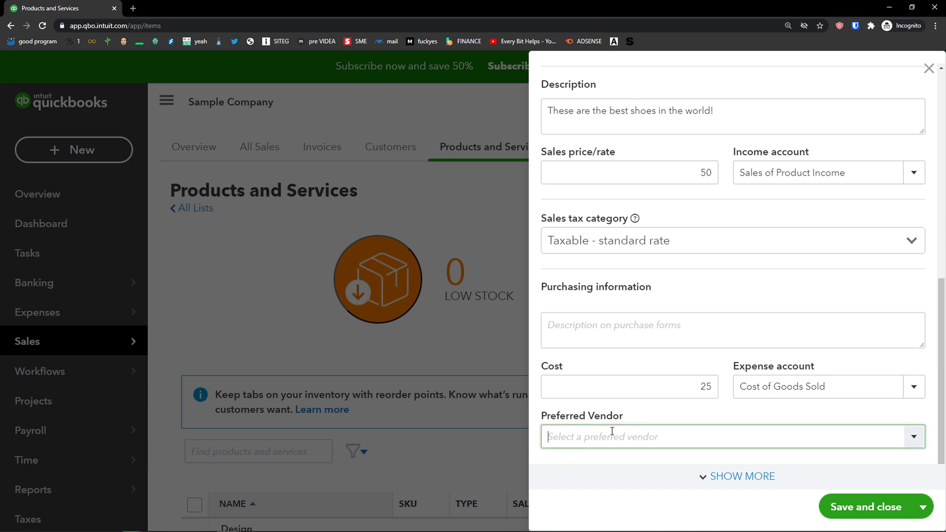
pyautogui.click(910, 436)
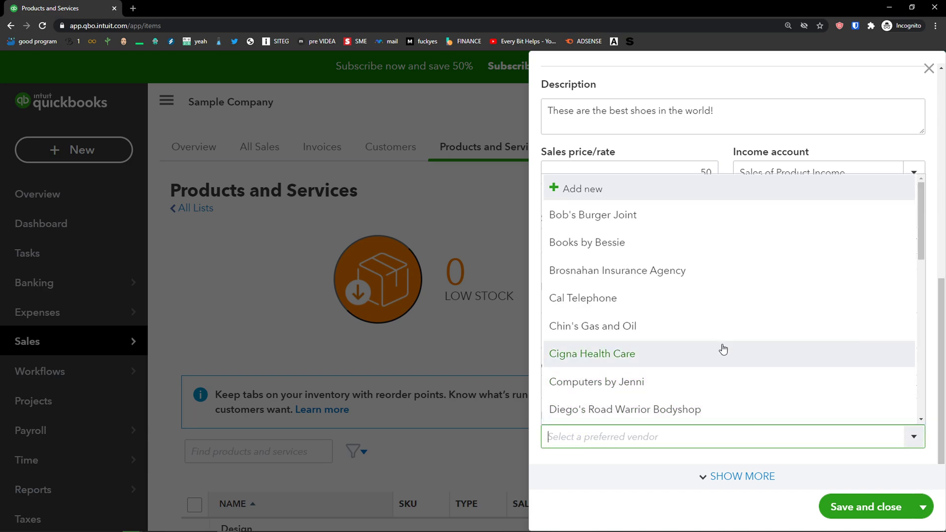
pyautogui.scroll(-5, 593, 281)
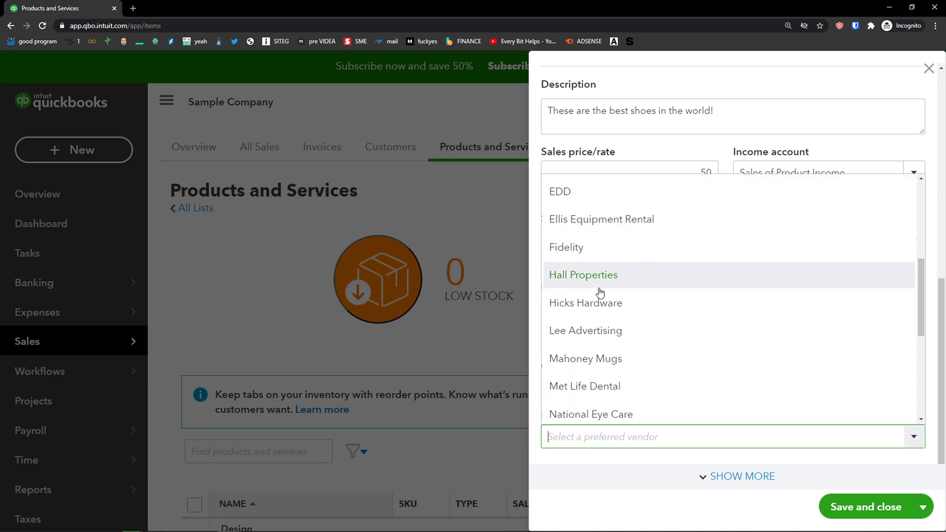
pyautogui.scroll(5, 586, 295)
pyautogui.scroll(-7, 600, 294)
pyautogui.scroll(7, 599, 294)
pyautogui.click(616, 197)
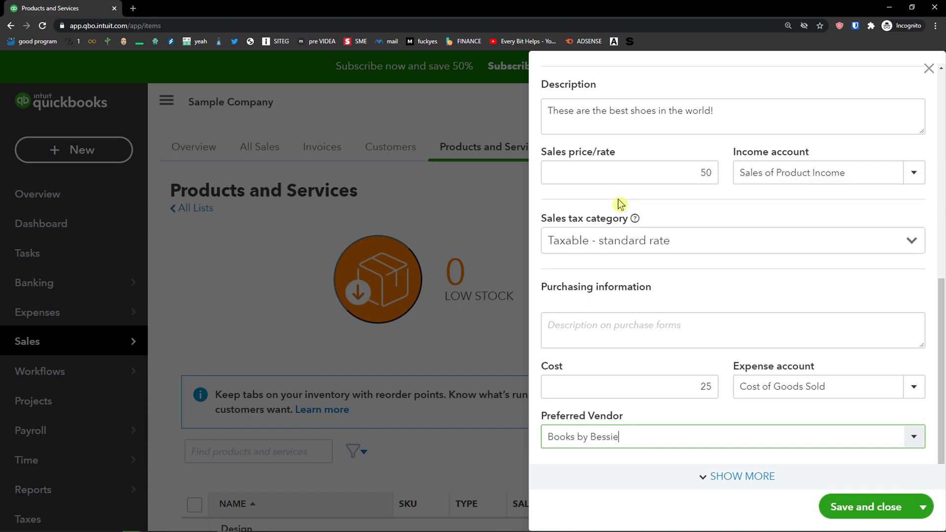
# - Show the remaining part of the item form and review the entered details
pyautogui.click(713, 483)
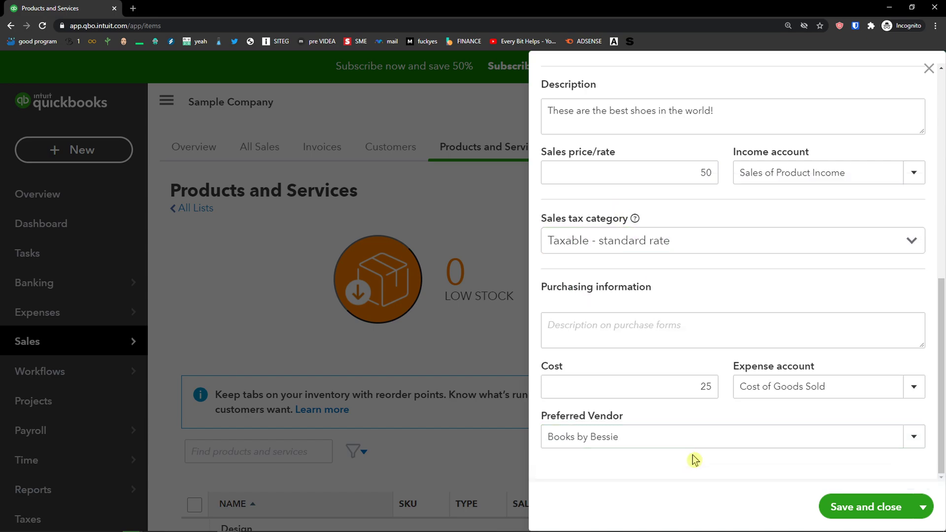
pyautogui.scroll(3, 696, 459)
pyautogui.scroll(-3, 697, 459)
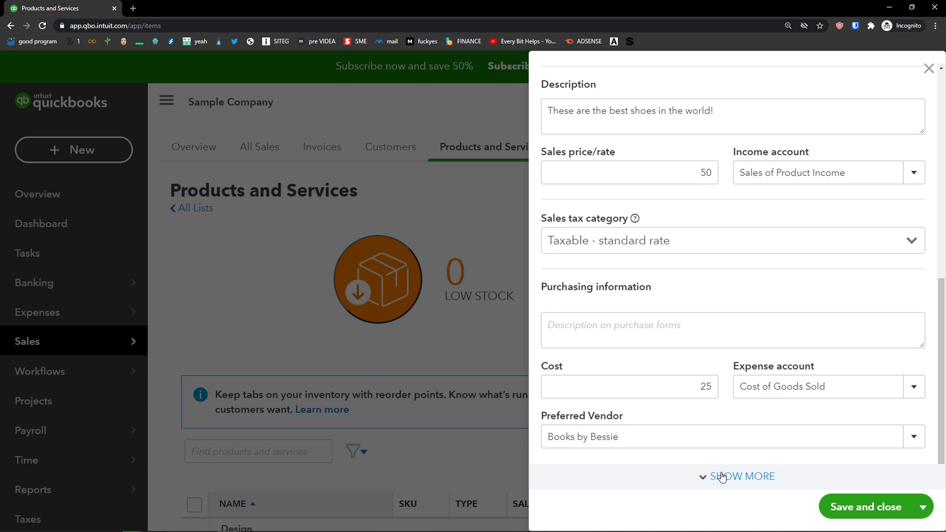
# - Save the completed Nike Shoes inventory item and close its form
pyautogui.scroll(10, 697, 453)
pyautogui.scroll(-10, 708, 477)
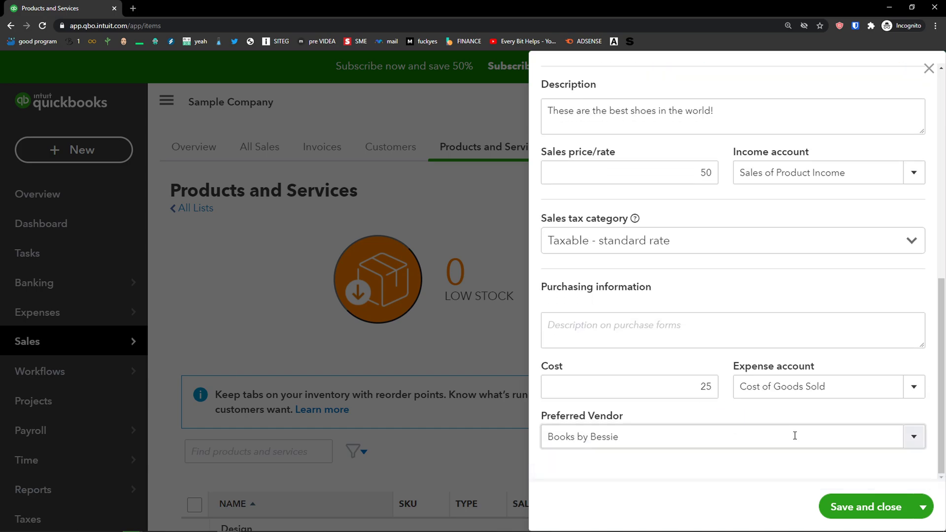
pyautogui.click(919, 509)
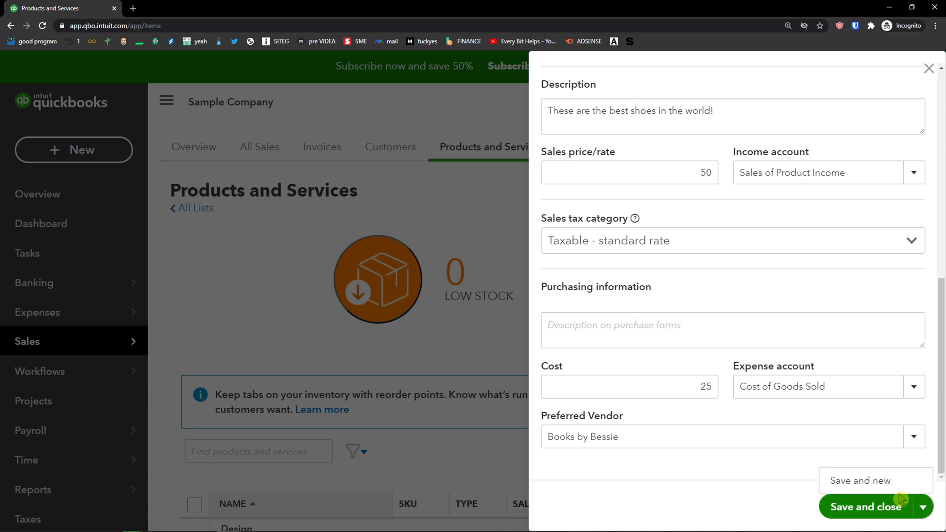
pyautogui.click(869, 509)
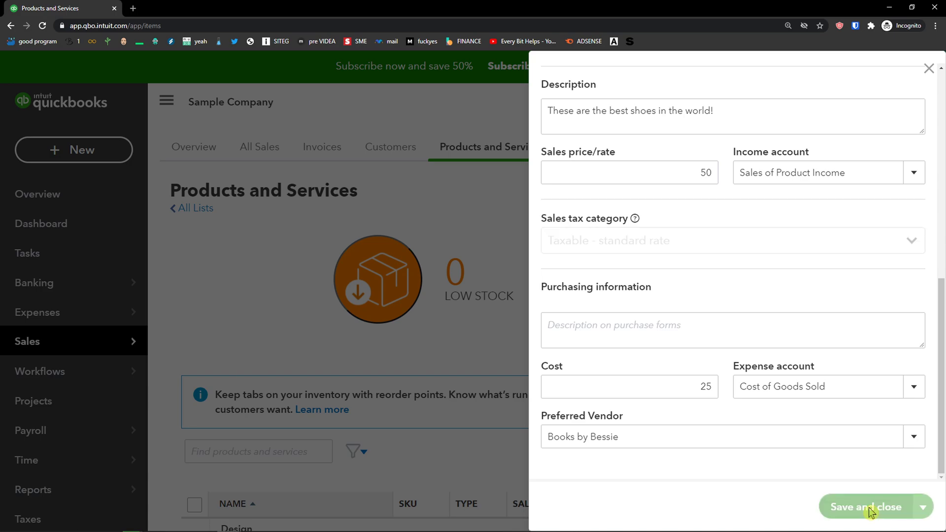
# - Find the new item in the Products and Services list by filtering it with "nik"
pyautogui.scroll(-2, 606, 451)
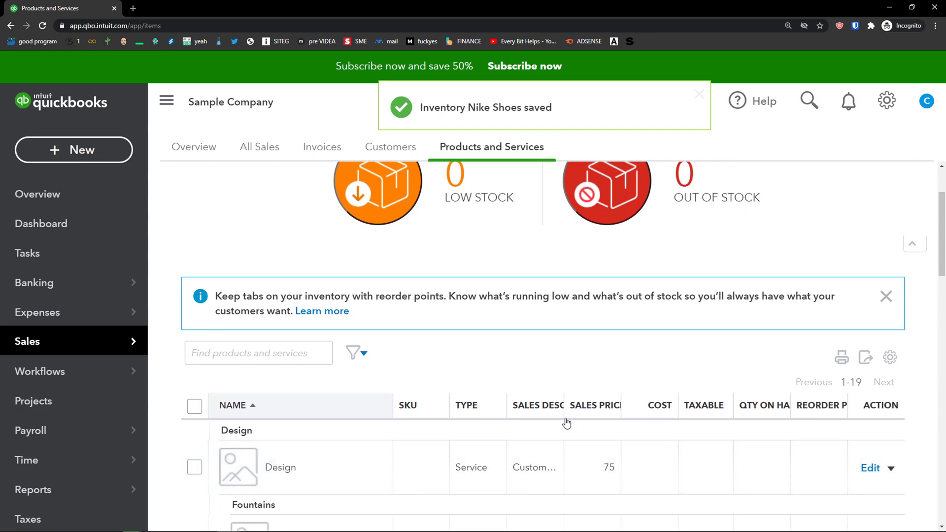
pyautogui.scroll(-4, 463, 248)
pyautogui.scroll(-12, 463, 248)
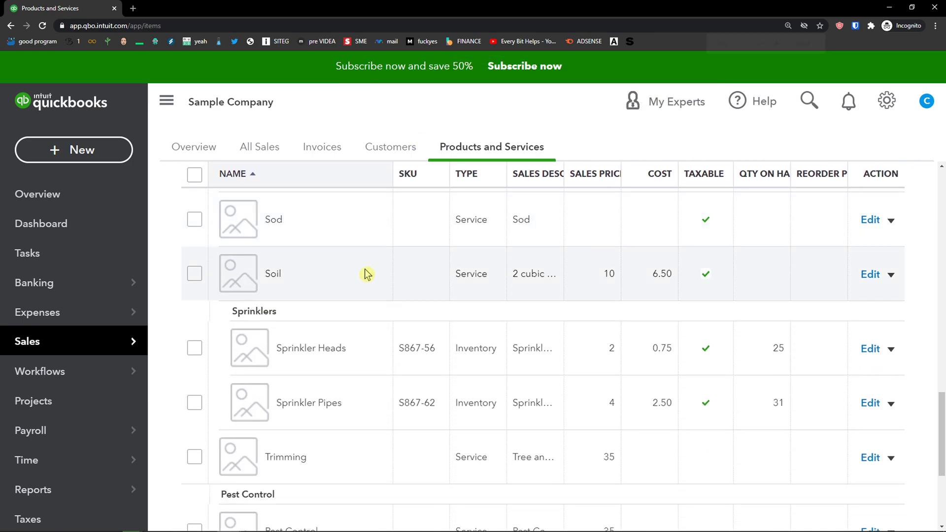
pyautogui.hotkey('ctrl', '-')
pyautogui.scroll(14, 366, 274)
pyautogui.scroll(-2, 377, 295)
pyautogui.click(243, 269)
pyautogui.write('nik')
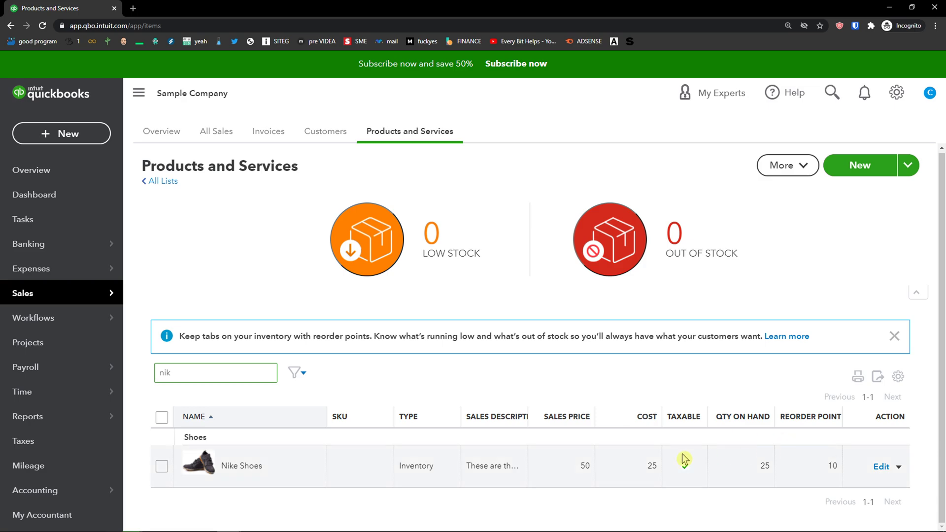
# - Open the Nike Shoes item for editing, review its saved details, and close it without changes
pyautogui.click(882, 466)
pyautogui.scroll(-5, 764, 422)
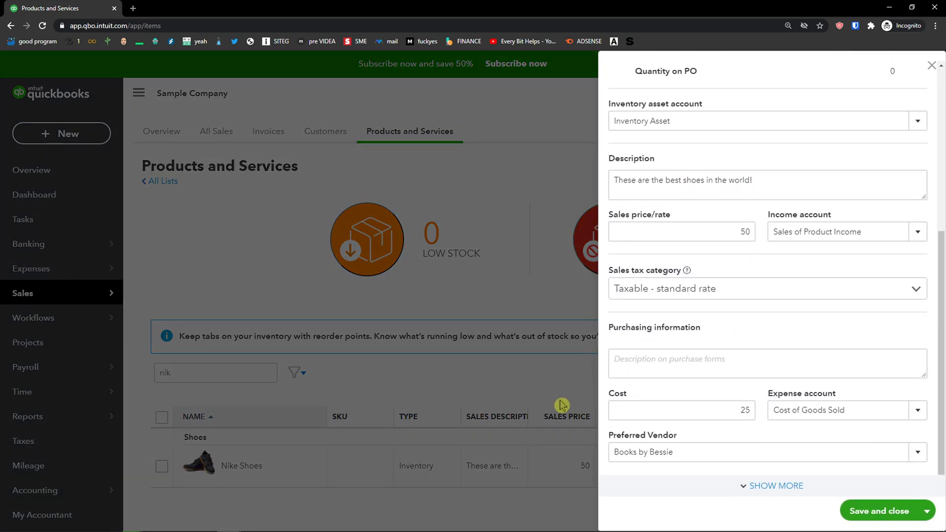
pyautogui.click(931, 65)
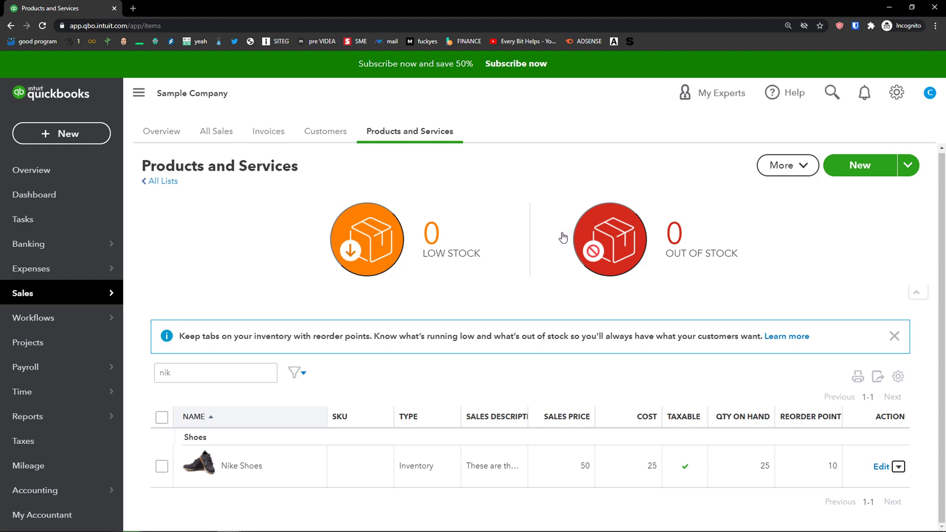
# - Start a new product or service entry to view the available item types
pyautogui.click(910, 170)
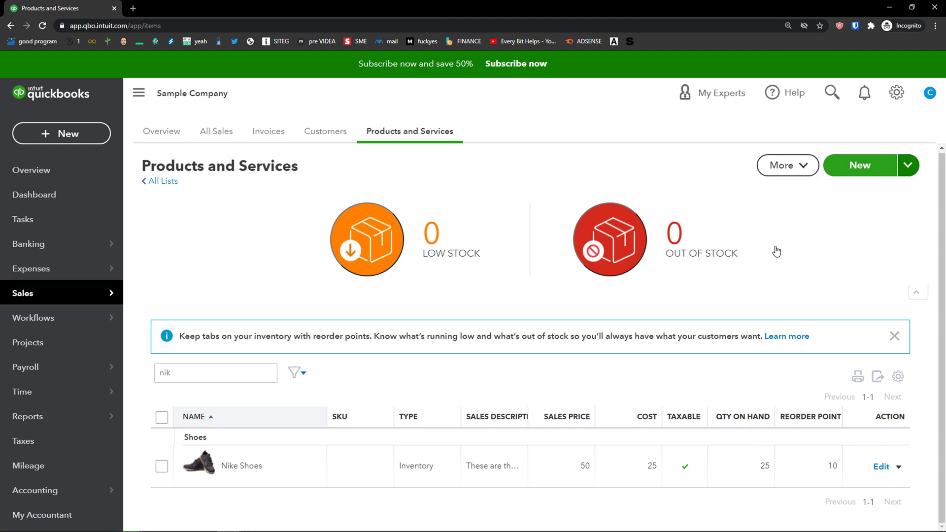
pyautogui.click(858, 170)
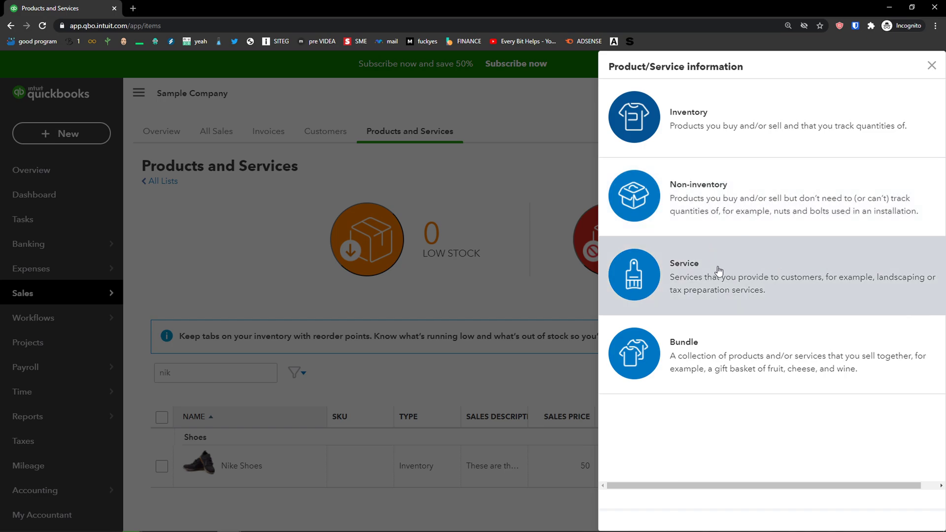
pyautogui.moveTo(301, 529)
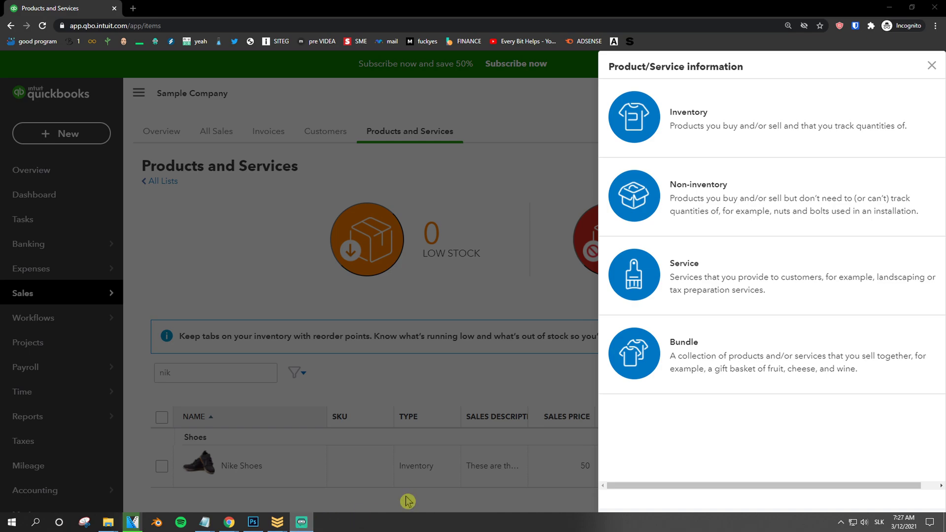